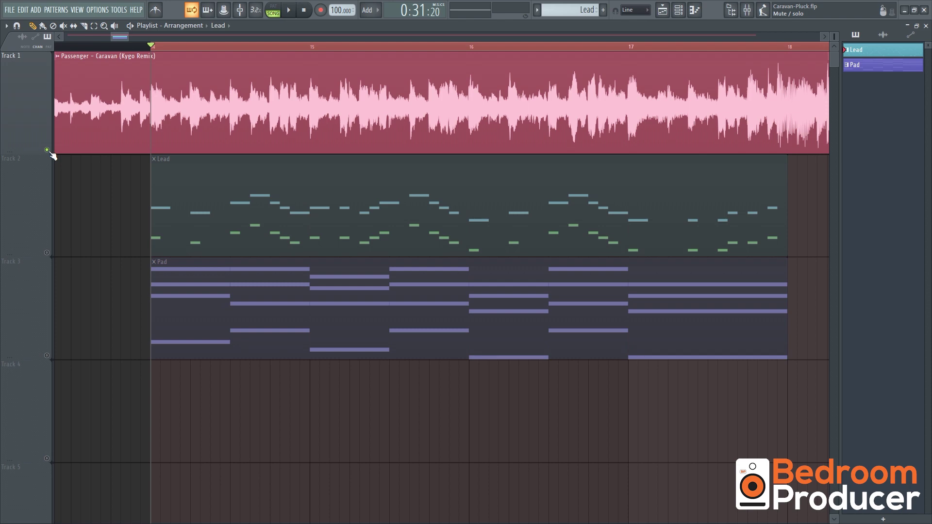
Step: Play the soloed Caravan (Kygo Remix) reference on Track 1, stop it, and bring the Lead and Pad tracks out of mute
{"action": "key", "text": "space"}
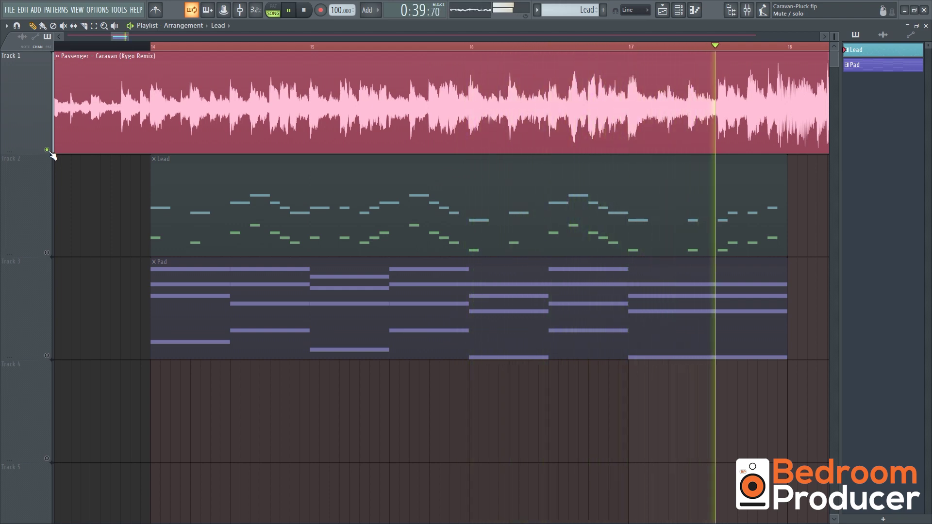
{"action": "key", "text": "space"}
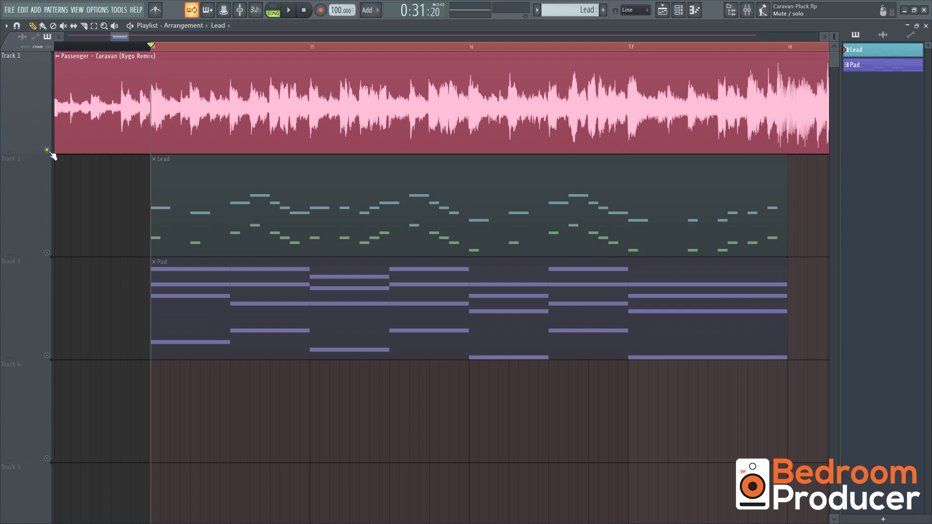
{"action": "right_click", "coordinate": [49, 151]}
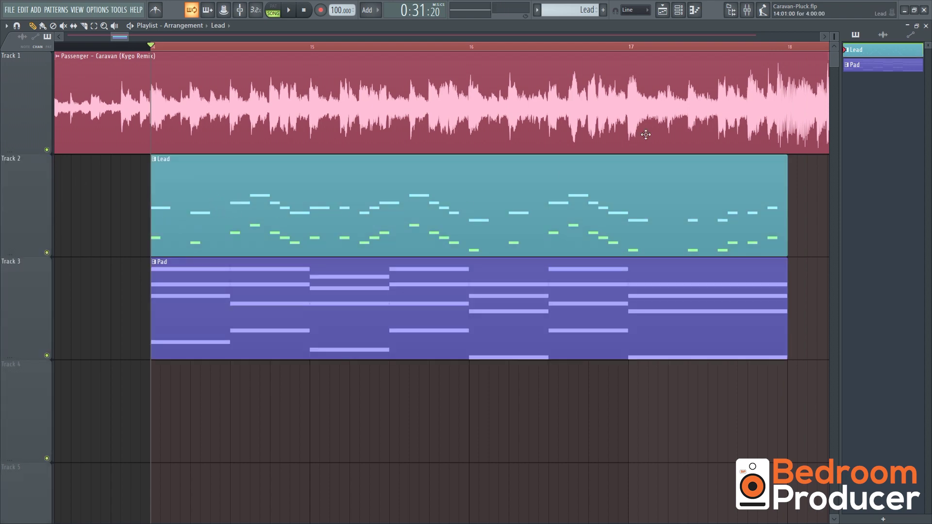
Step: Mute the AR Bullet Time channel in the channel rack and open the LD Attack Lead 3 synth
{"action": "left_click", "coordinate": [679, 17]}
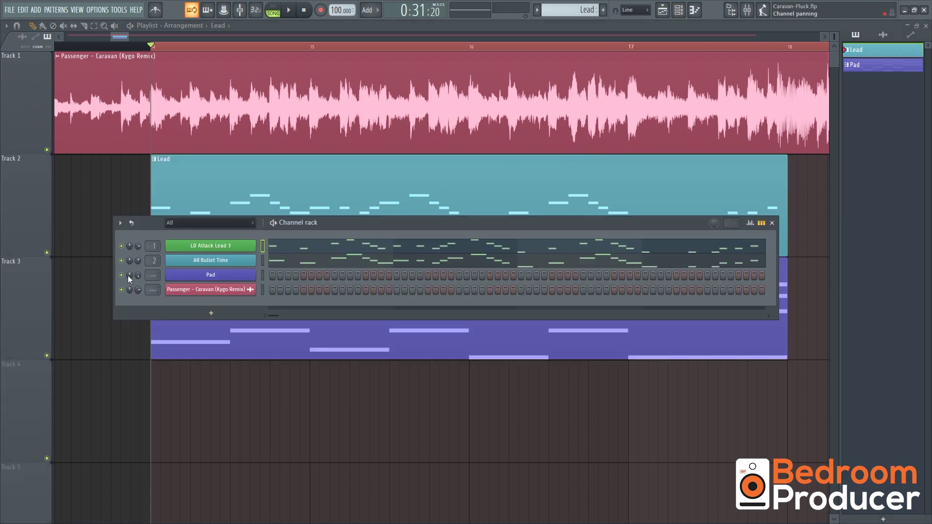
{"action": "left_click", "coordinate": [122, 261]}
{"action": "left_click", "coordinate": [212, 247]}
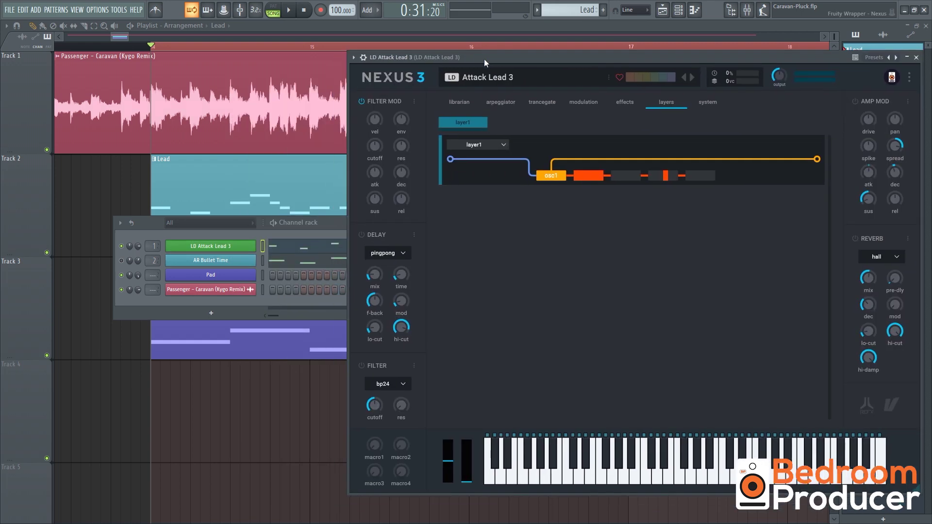
{"action": "left_click_drag", "start_coordinate": [485, 60], "coordinate": [474, 59]}
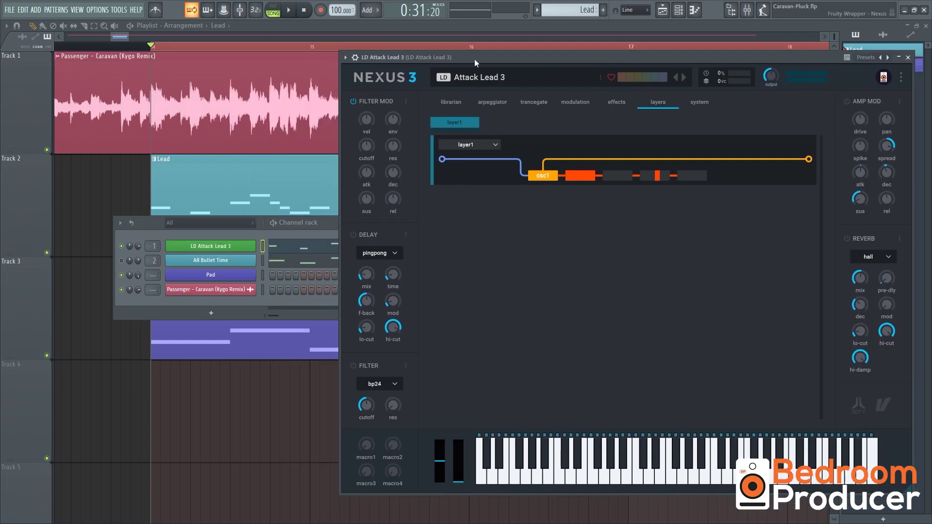
Step: Switch playback to pattern mode and audition the LD Attack Lead 3 layer
{"action": "key", "text": "l"}
{"action": "key", "text": "space"}
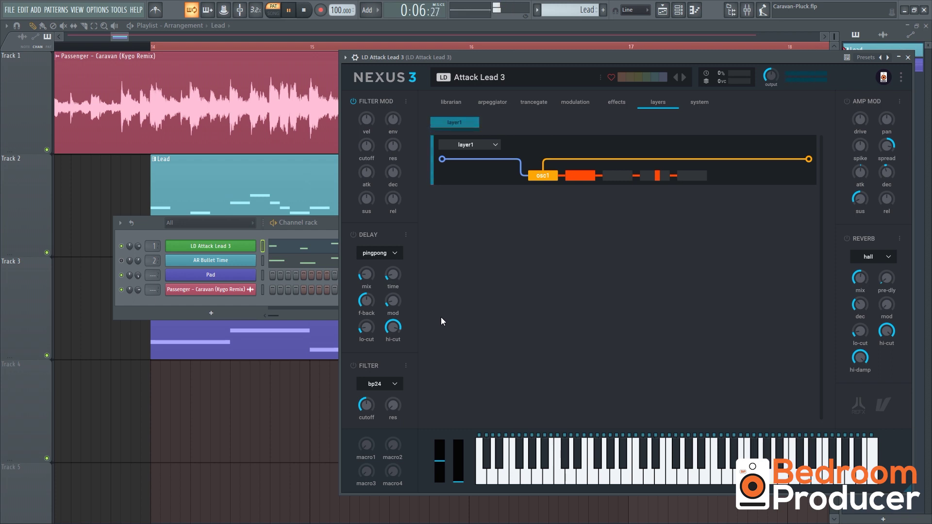
{"action": "key", "text": "space"}
Step: Turn on the Amp Mod and Filter sections of the Attack Lead 3 patch and check their settings
{"action": "left_click", "coordinate": [848, 102]}
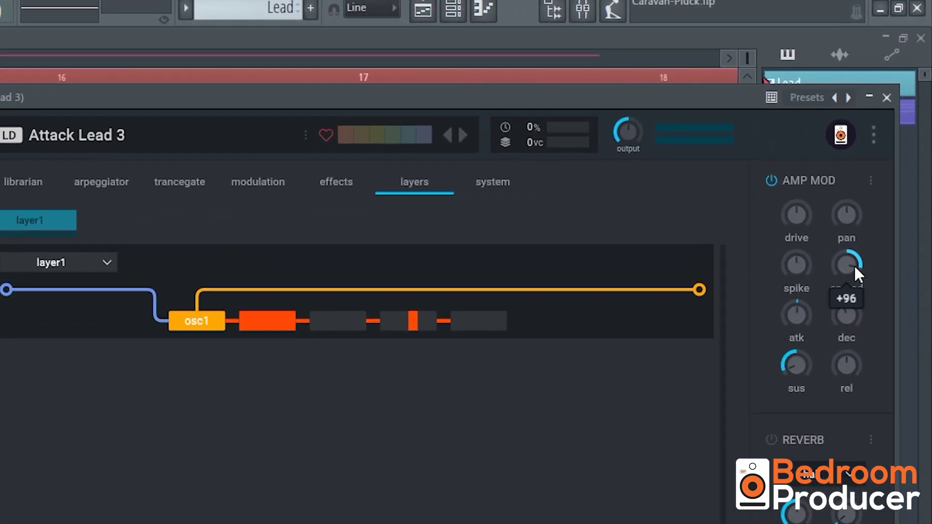
{"action": "mouse_move", "coordinate": [810, 323]}
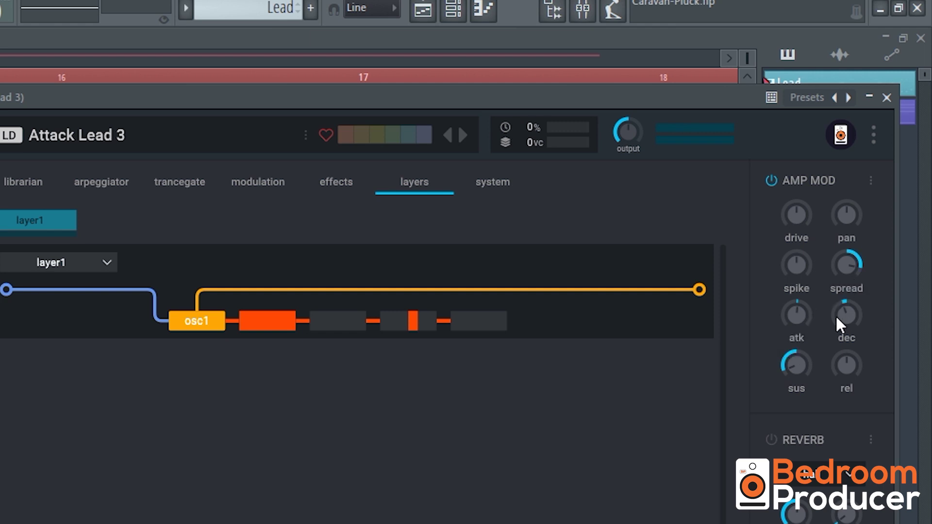
{"action": "mouse_move", "coordinate": [855, 315]}
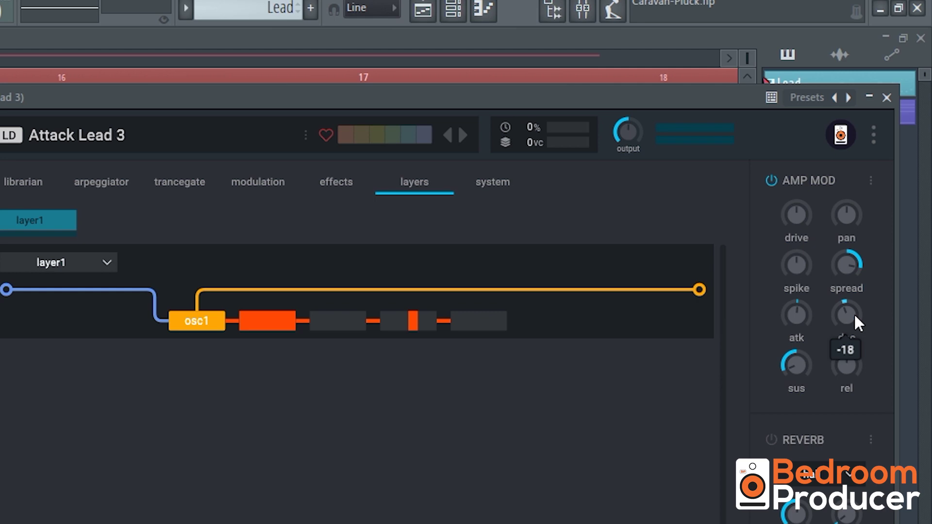
{"action": "mouse_move", "coordinate": [798, 367]}
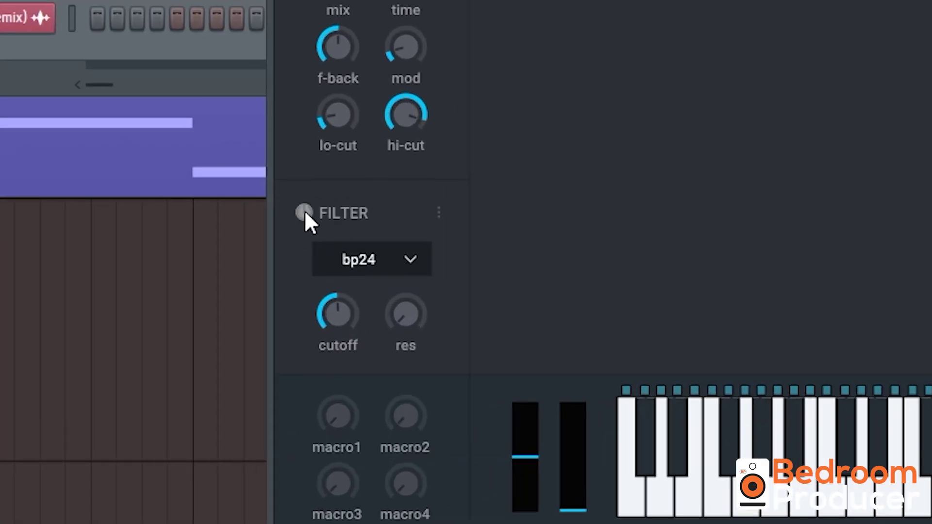
{"action": "left_click", "coordinate": [304, 213]}
{"action": "mouse_move", "coordinate": [344, 335]}
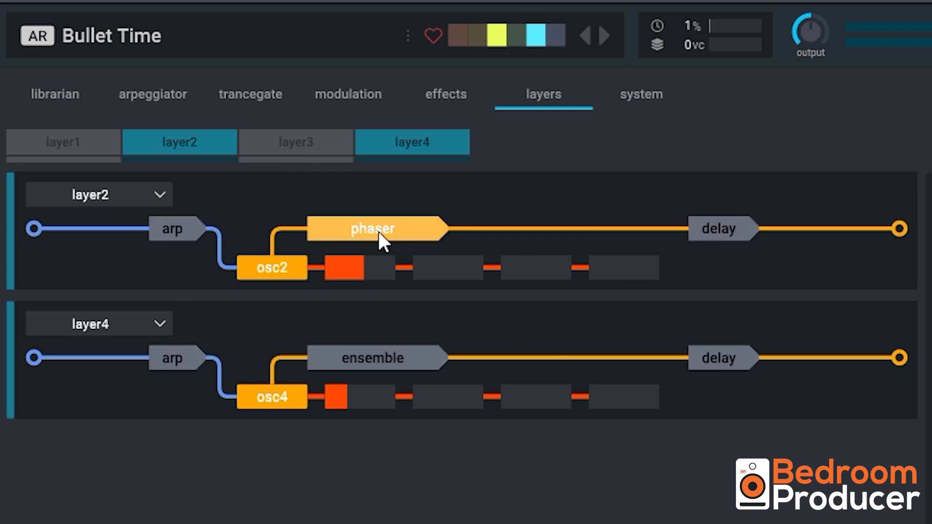
Step: Review the AR Bullet Time patch's layers, close the synth and audition the layer without LD Attack Lead 3
{"action": "mouse_move", "coordinate": [371, 392]}
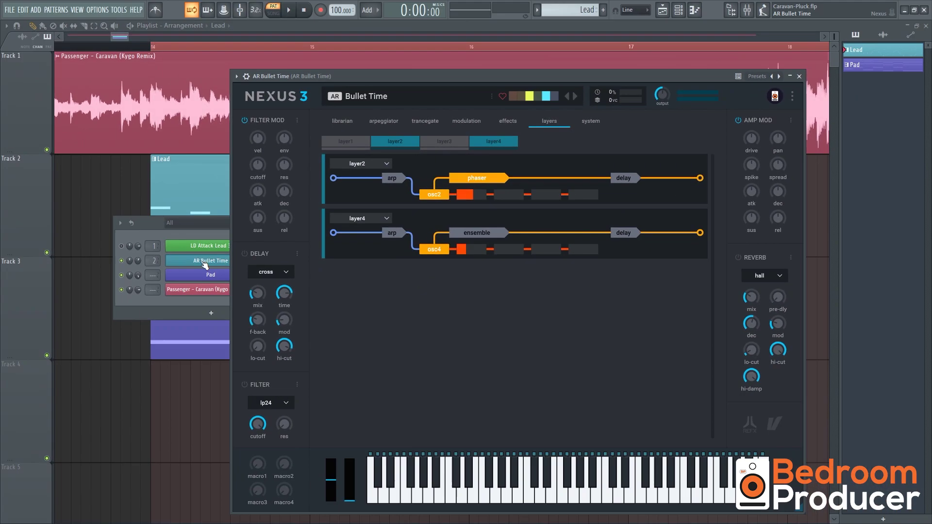
{"action": "left_click", "coordinate": [204, 262]}
{"action": "key", "text": "space"}
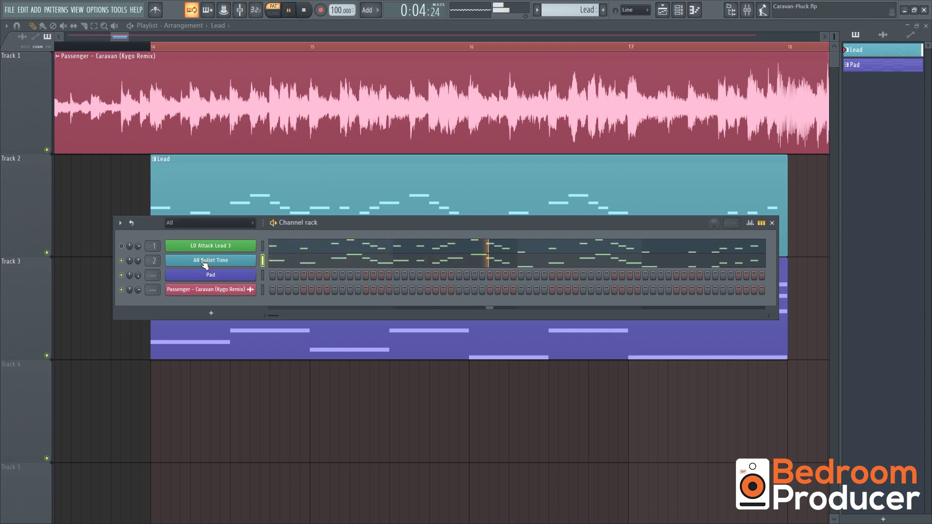
{"action": "key", "text": "space"}
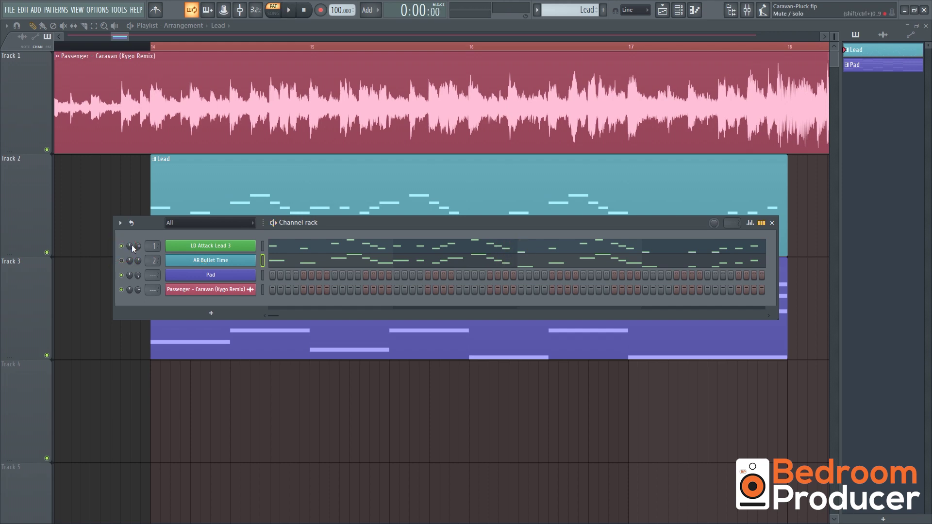
Step: Inspect the Transient Processor on the LD Attack Lead 3 mixer track and bypass it during playback to compare the sound
{"action": "left_click", "coordinate": [747, 10]}
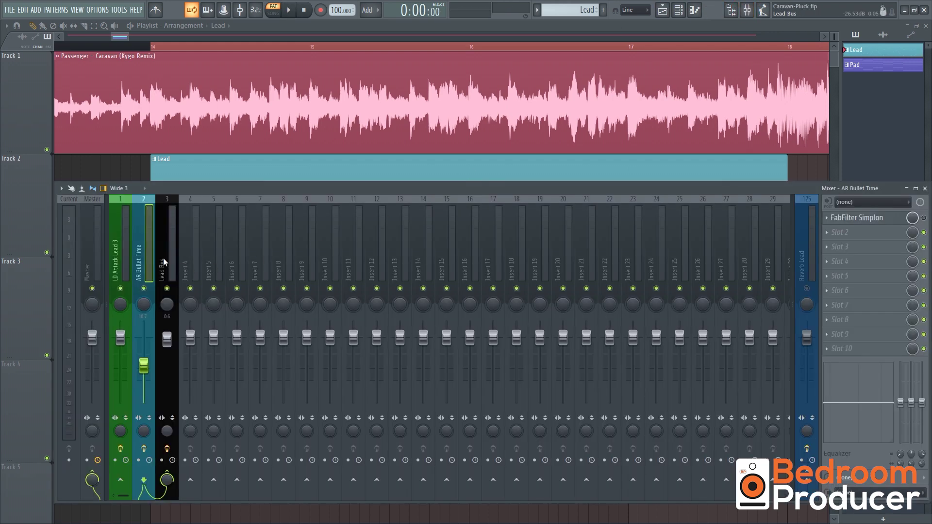
{"action": "left_click", "coordinate": [124, 243]}
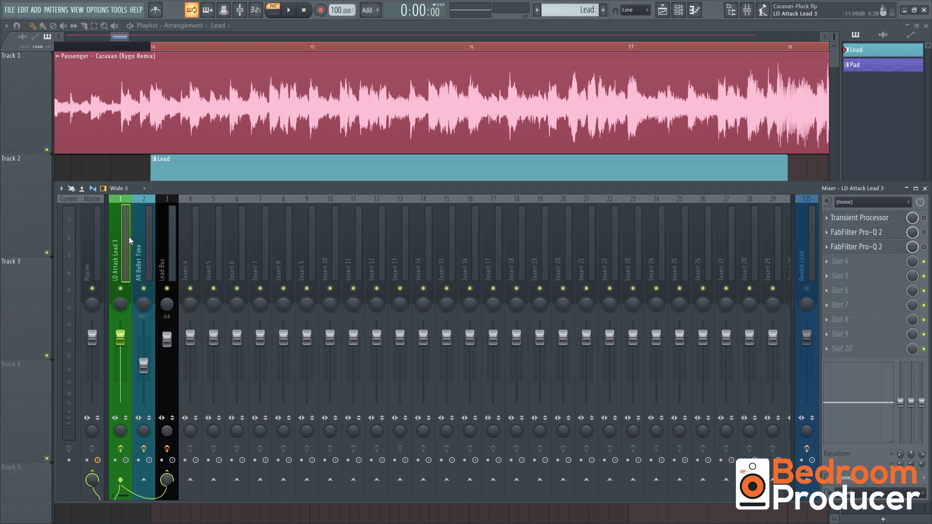
{"action": "left_click", "coordinate": [859, 218]}
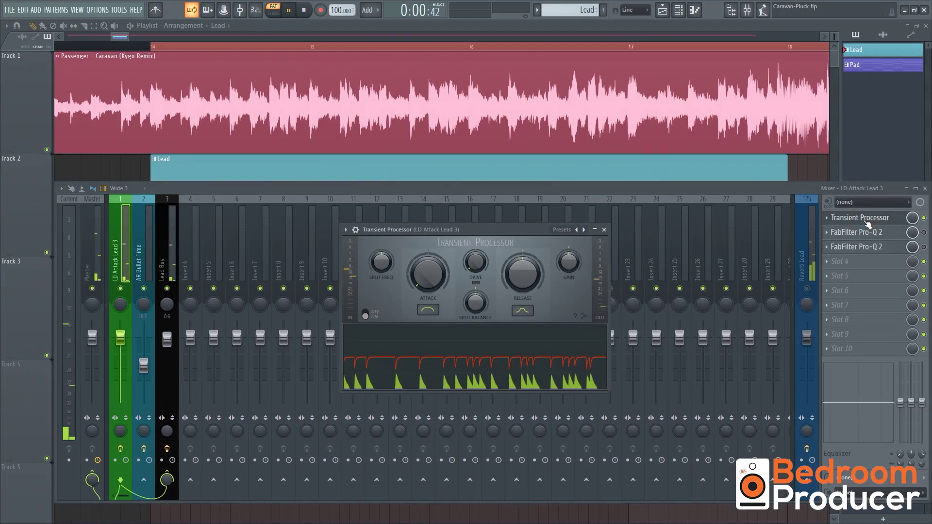
{"action": "key", "text": "Escape"}
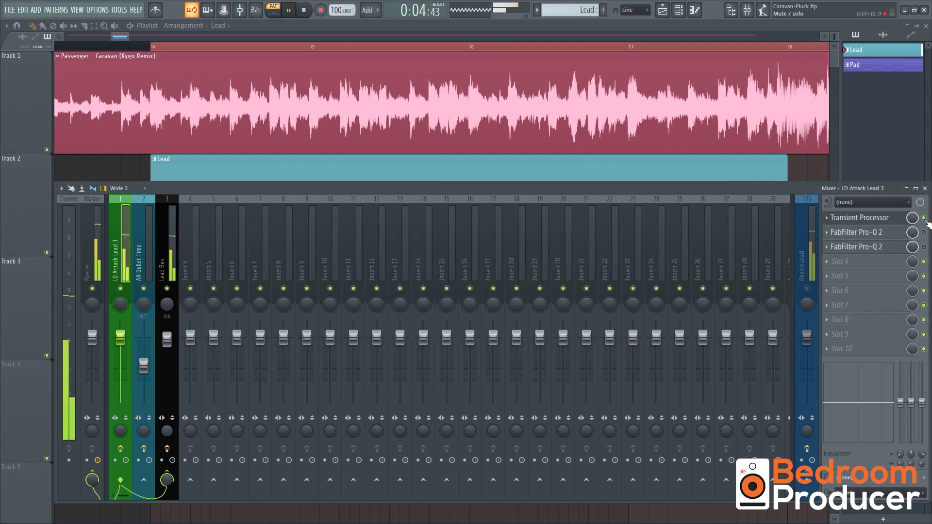
{"action": "left_click", "coordinate": [924, 218]}
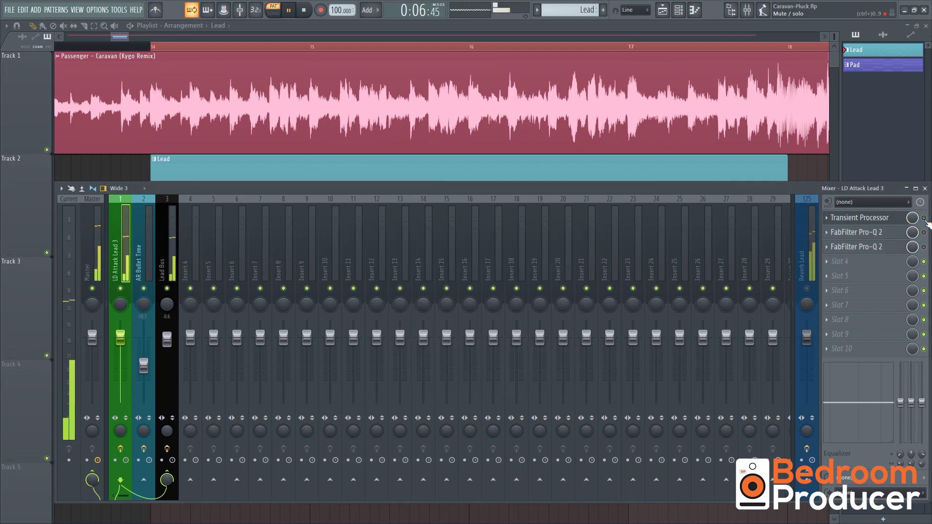
{"action": "key", "text": "space"}
Step: Examine the first FabFilter Pro-Q 2 on the LD Attack Lead 3 track and audition its EQ bands during playback
{"action": "left_click", "coordinate": [887, 236]}
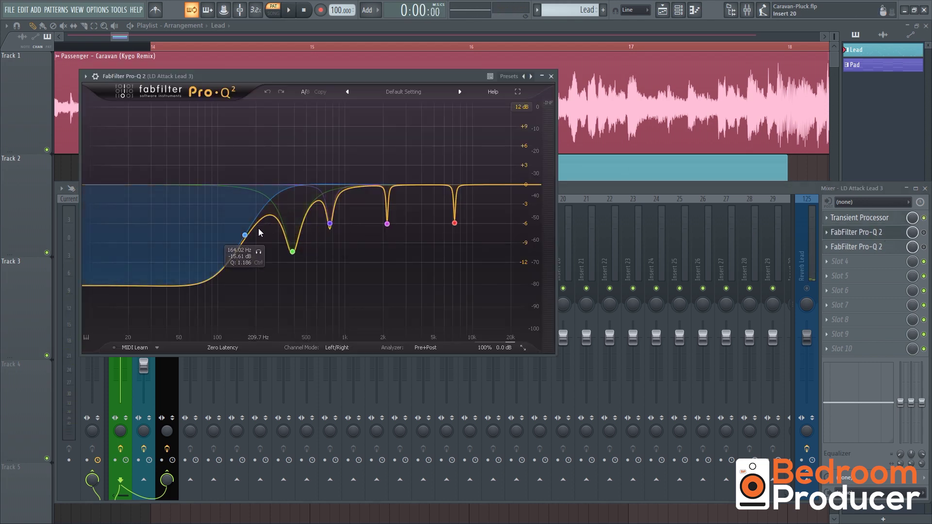
{"action": "scroll", "coordinate": [266, 235], "scroll_direction": "down", "scroll_amount": 3}
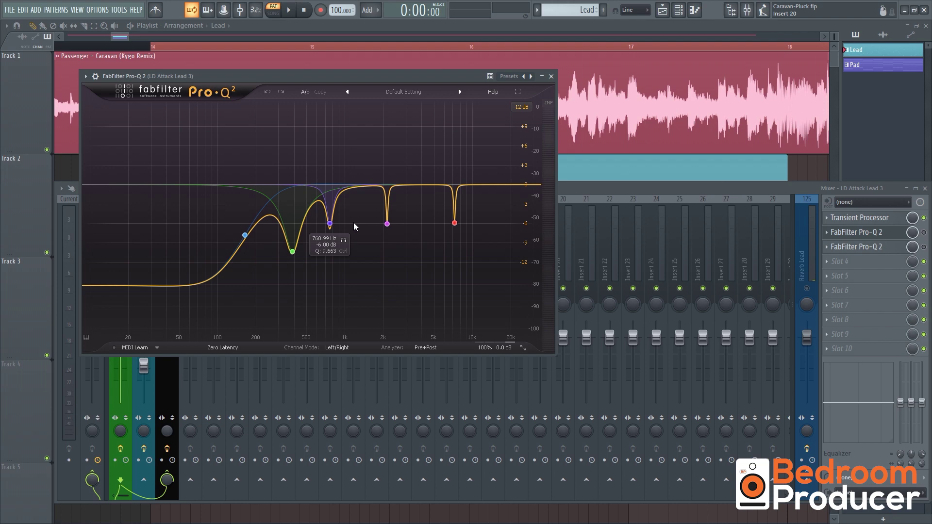
{"action": "key", "text": "space"}
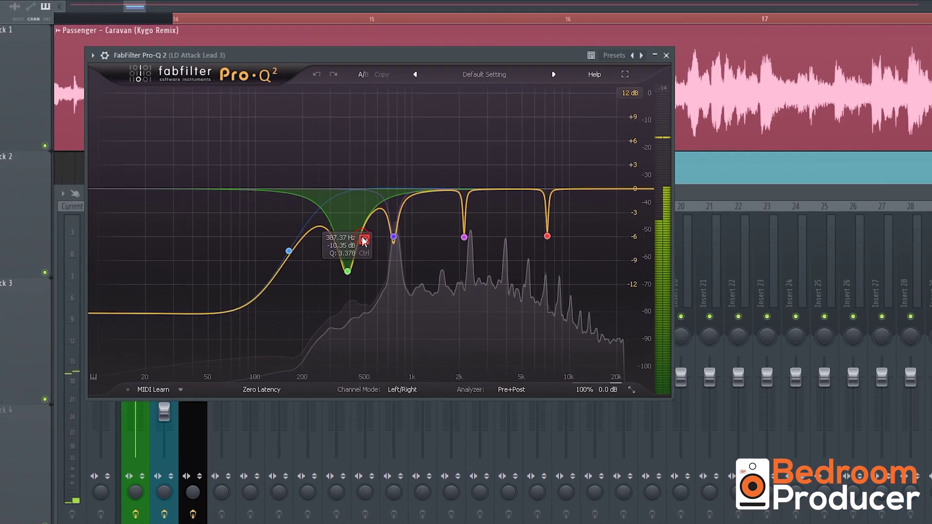
{"action": "left_click", "coordinate": [305, 227]}
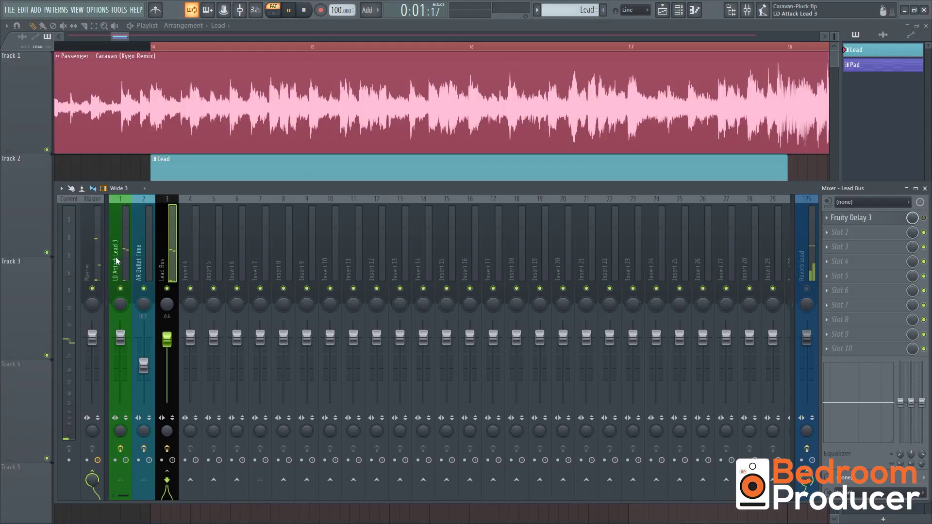
{"action": "key", "text": "space"}
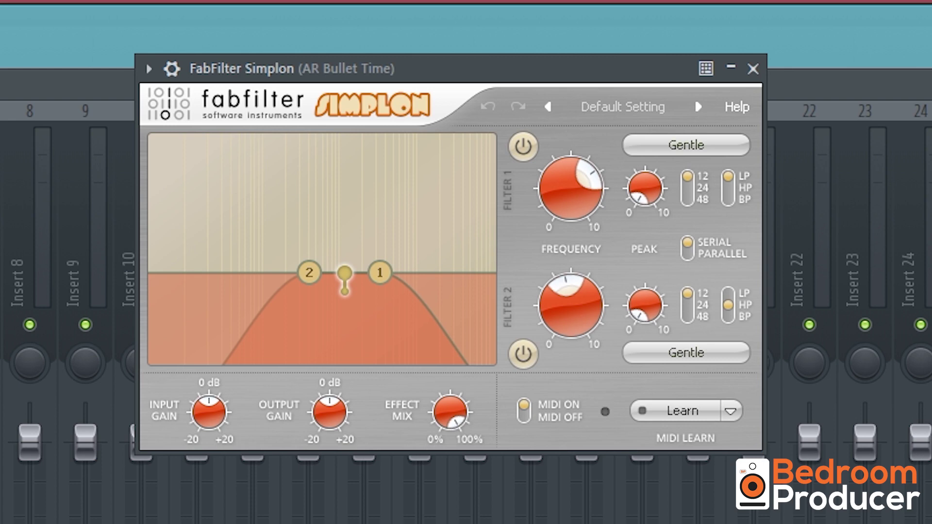
Step: Check both filter frequencies in FabFilter Simplon on AR Bullet Time and listen to the layers through the Lead Bus
{"action": "mouse_move", "coordinate": [585, 205]}
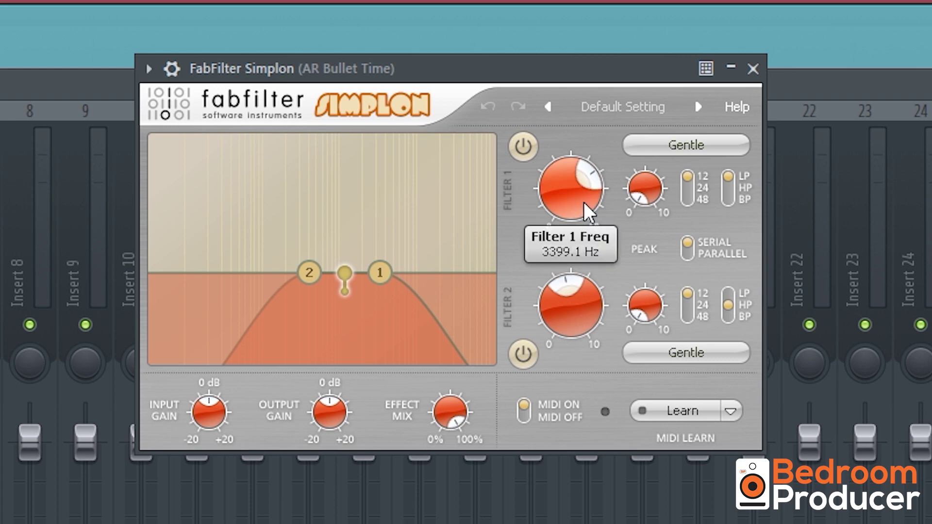
{"action": "mouse_move", "coordinate": [555, 311]}
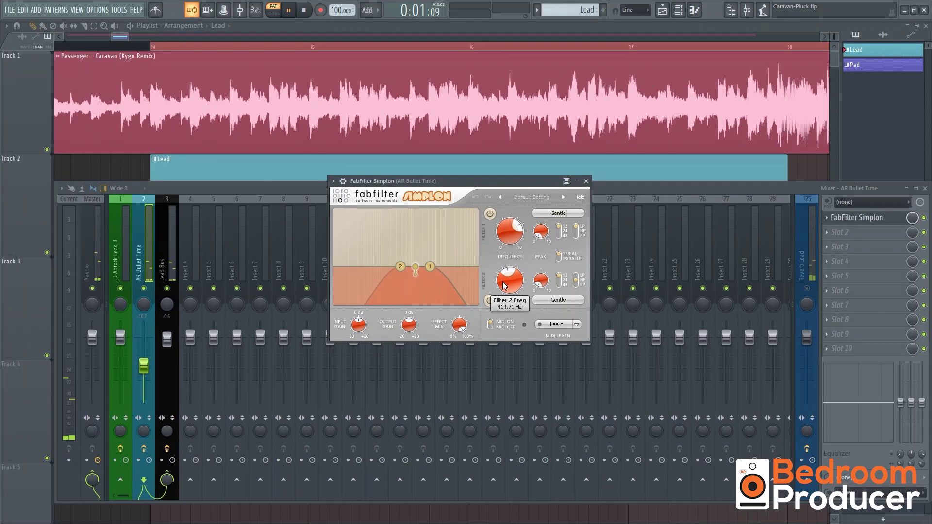
{"action": "left_click", "coordinate": [127, 266]}
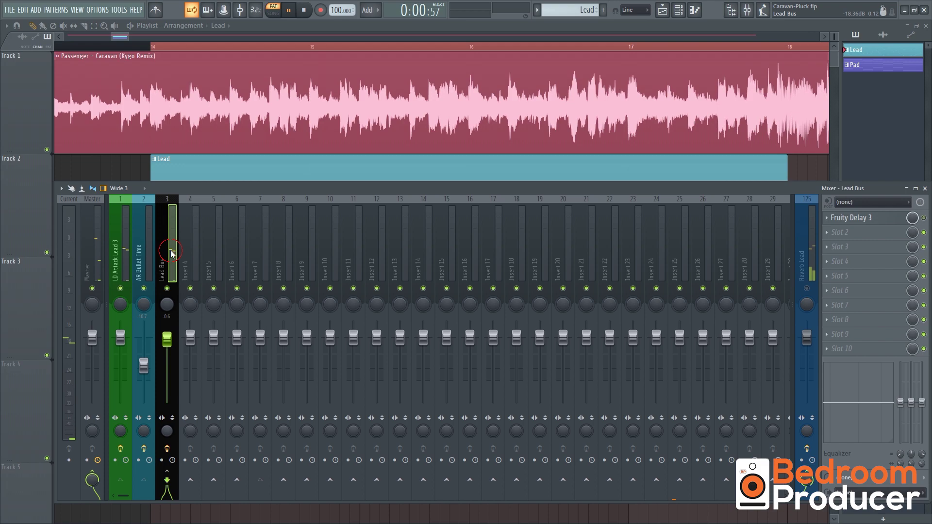
{"action": "left_click", "coordinate": [144, 367]}
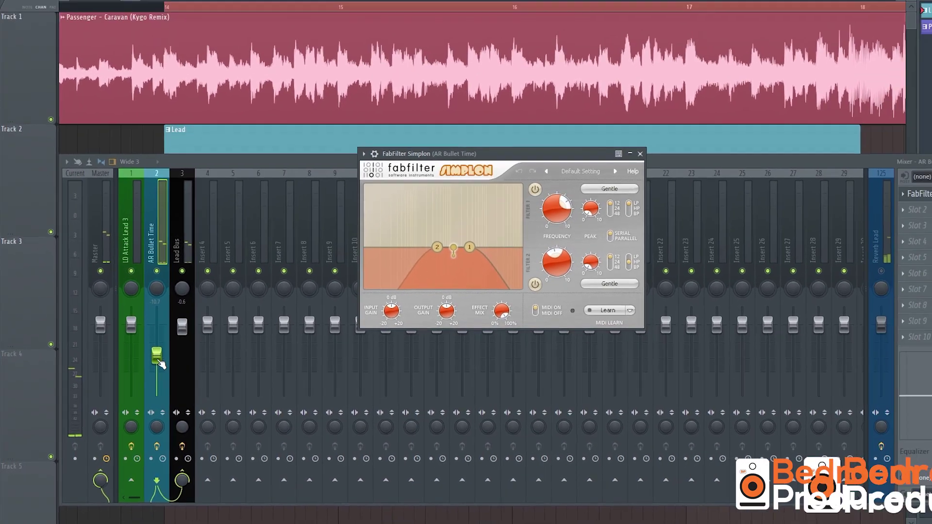
{"action": "left_click", "coordinate": [278, 247]}
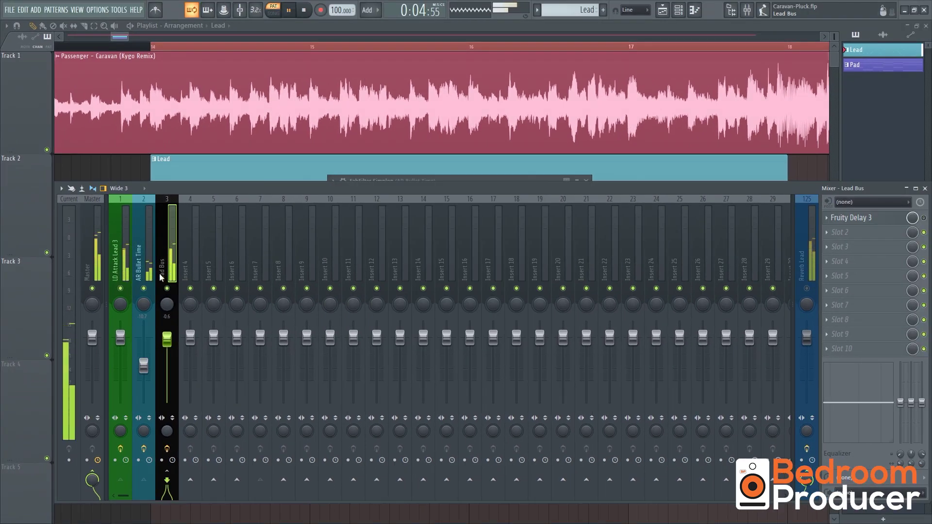
{"action": "key", "text": "space"}
Step: Select the Reverb Lead mixer track and review its FabFilter Pro-Q 2 and ValhallaVintageVerb effects
{"action": "left_click", "coordinate": [807, 281]}
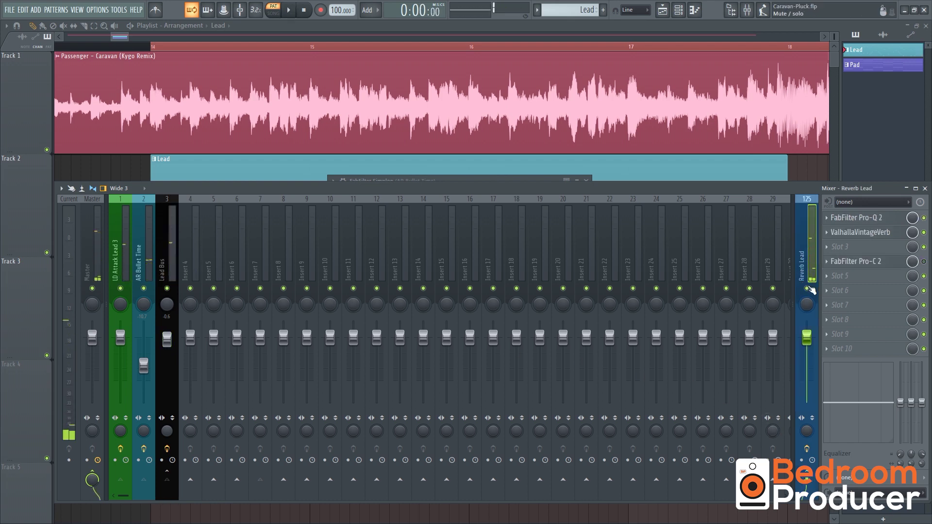
{"action": "left_click", "coordinate": [866, 218]}
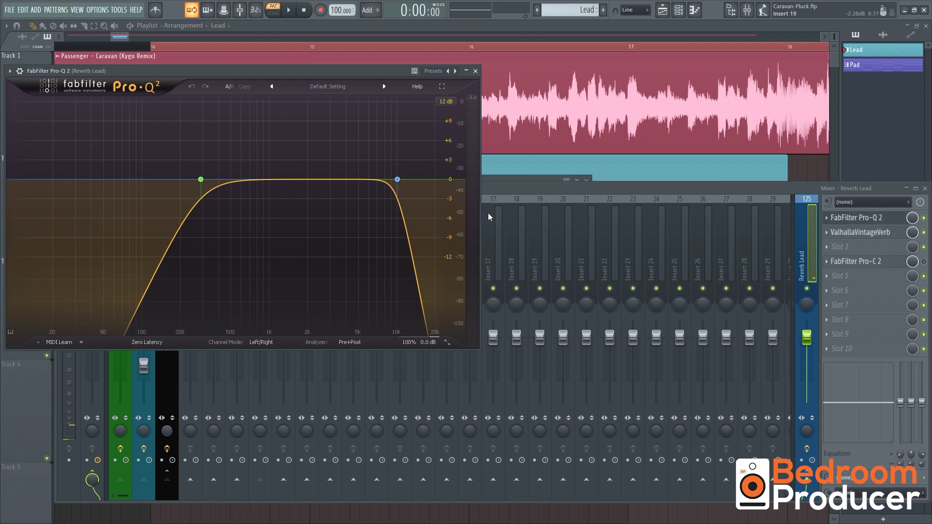
{"action": "left_click", "coordinate": [862, 234]}
{"action": "left_click", "coordinate": [866, 234]}
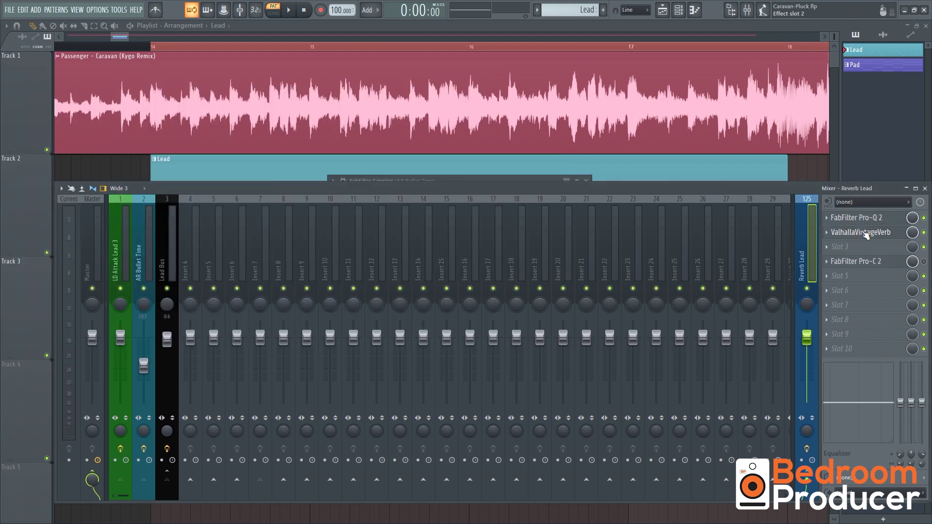
Step: Delete the FabFilter Pro-C 2 effect from the Reverb Lead mixer track
{"action": "right_click", "coordinate": [838, 263]}
{"action": "left_click", "coordinate": [830, 287]}
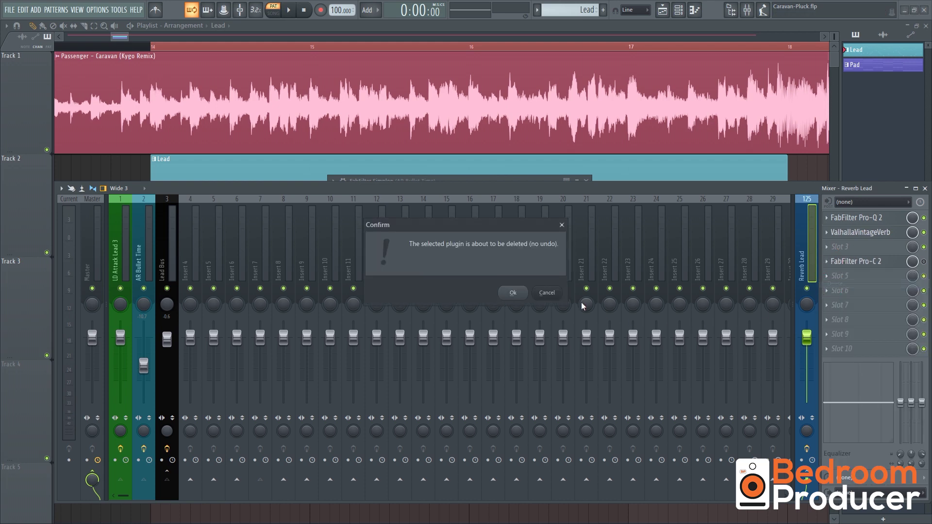
{"action": "left_click", "coordinate": [514, 294]}
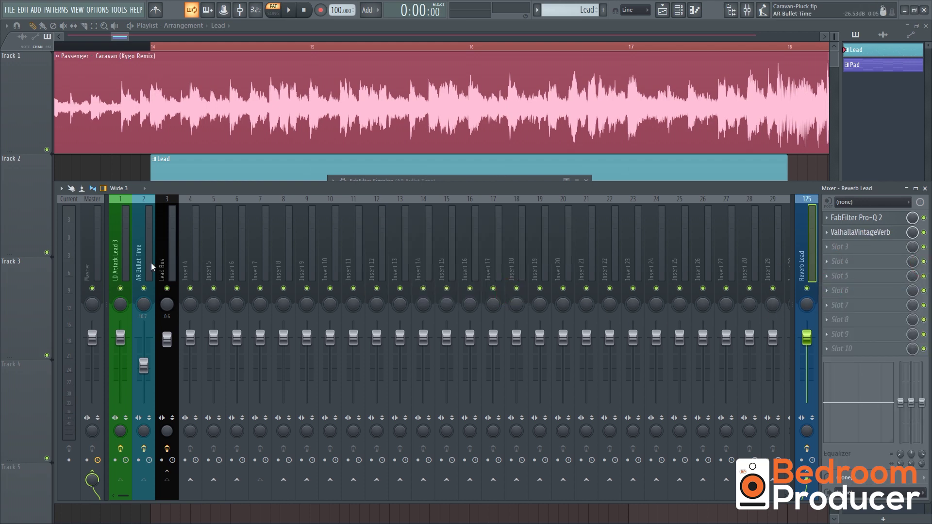
Step: Close the mixer, mute the Caravan reference clip in the playlist, and play the Lead and Pad patterns in song mode
{"action": "left_click", "coordinate": [167, 258]}
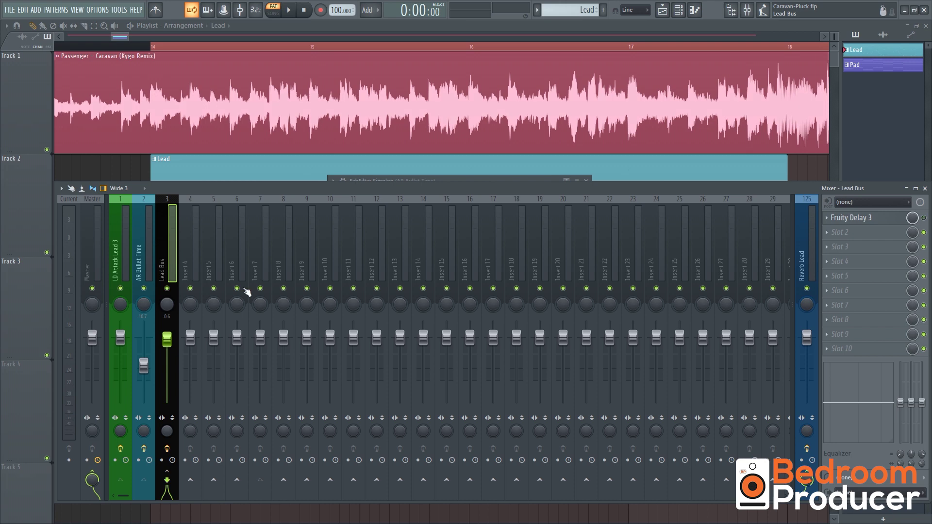
{"action": "key", "text": "F9"}
{"action": "key", "text": "t"}
{"action": "left_click", "coordinate": [171, 93]}
{"action": "key", "text": "space"}
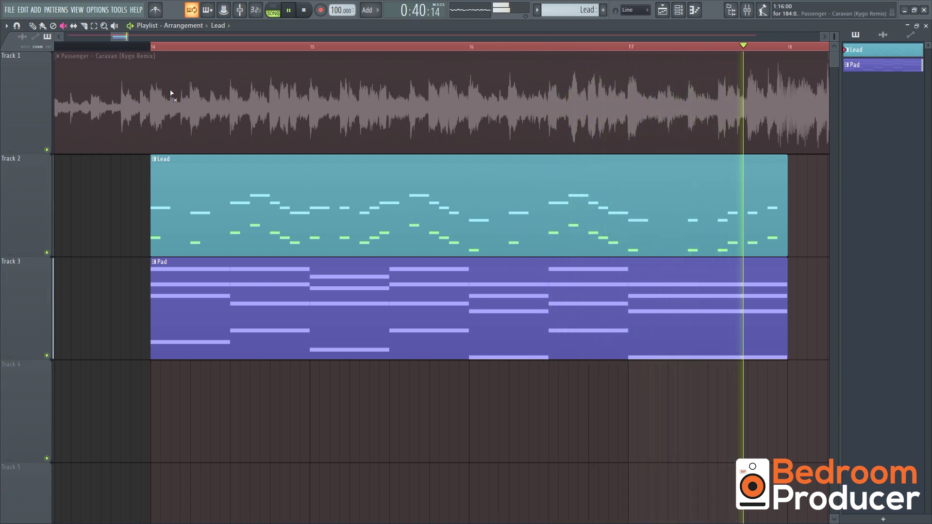
{"action": "key", "text": "space"}
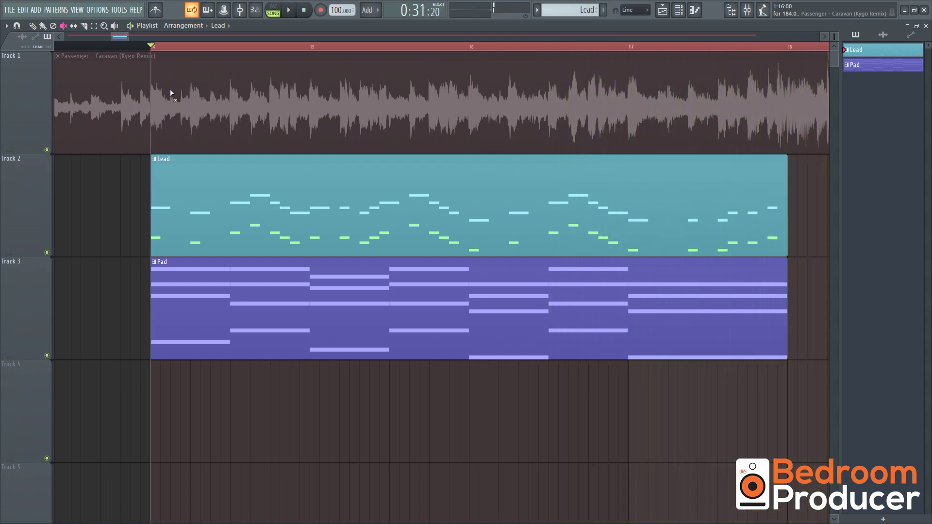